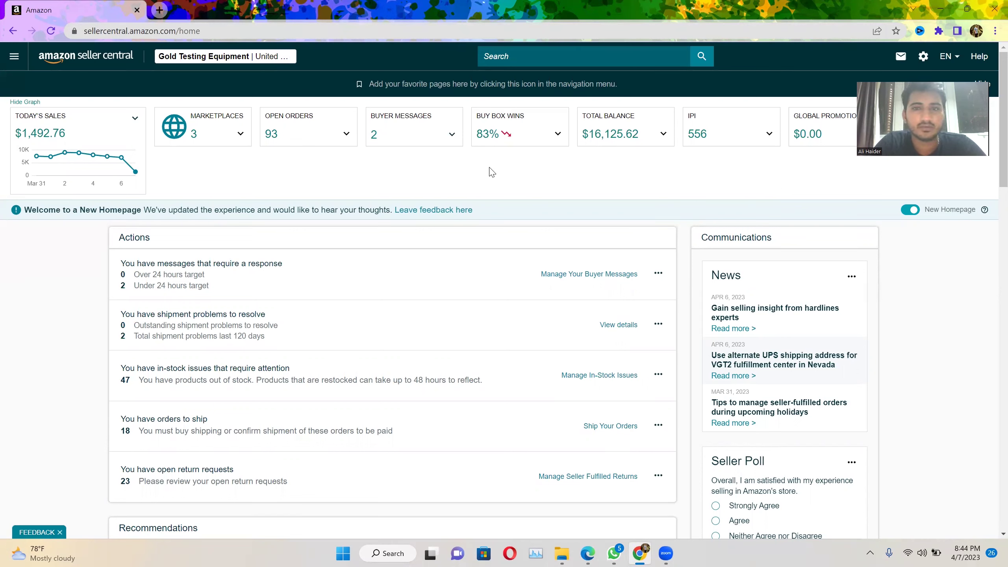
- Open the advertising Campaign Manager from the Seller Central home page
click(14, 57)
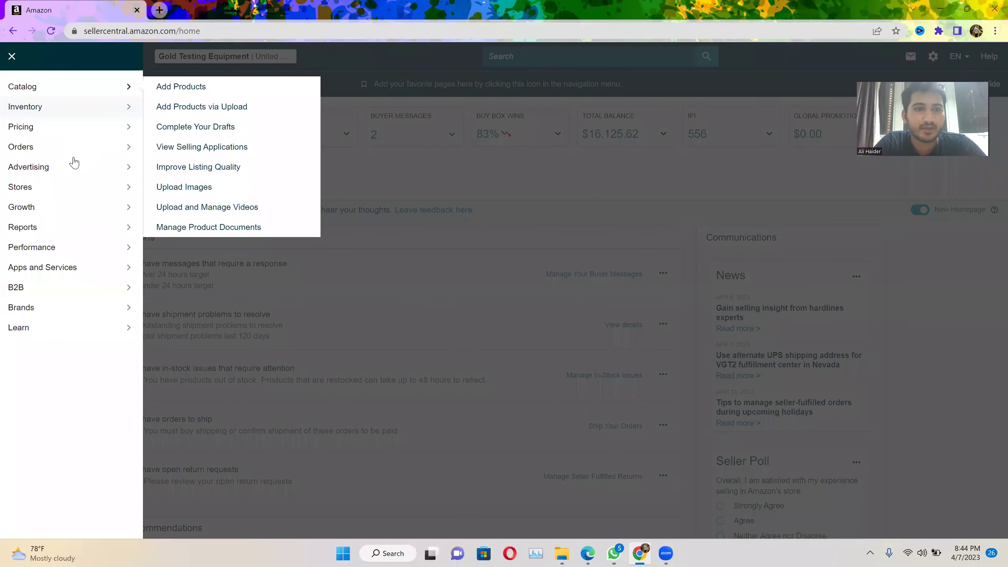
mouse_move(79, 174)
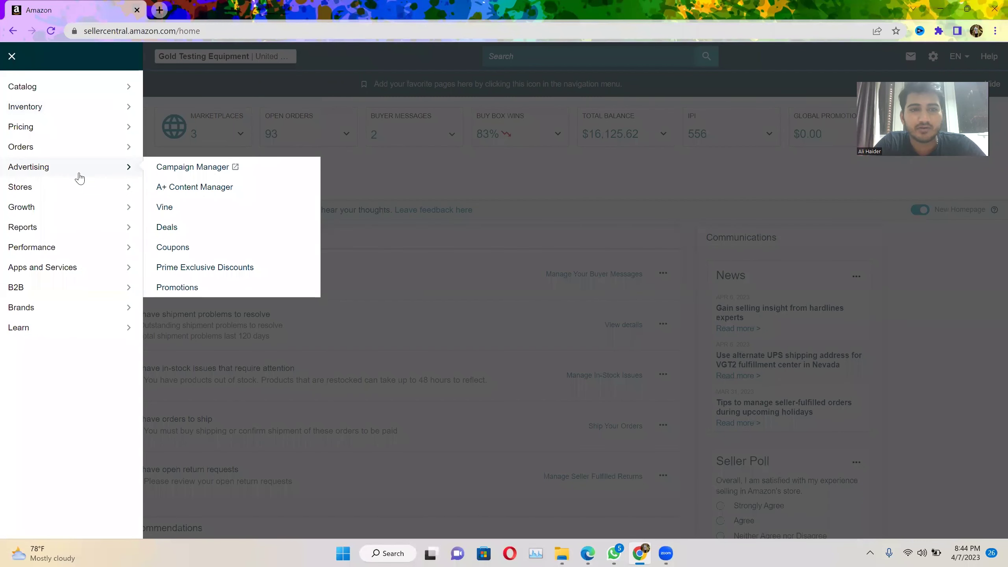
click(214, 168)
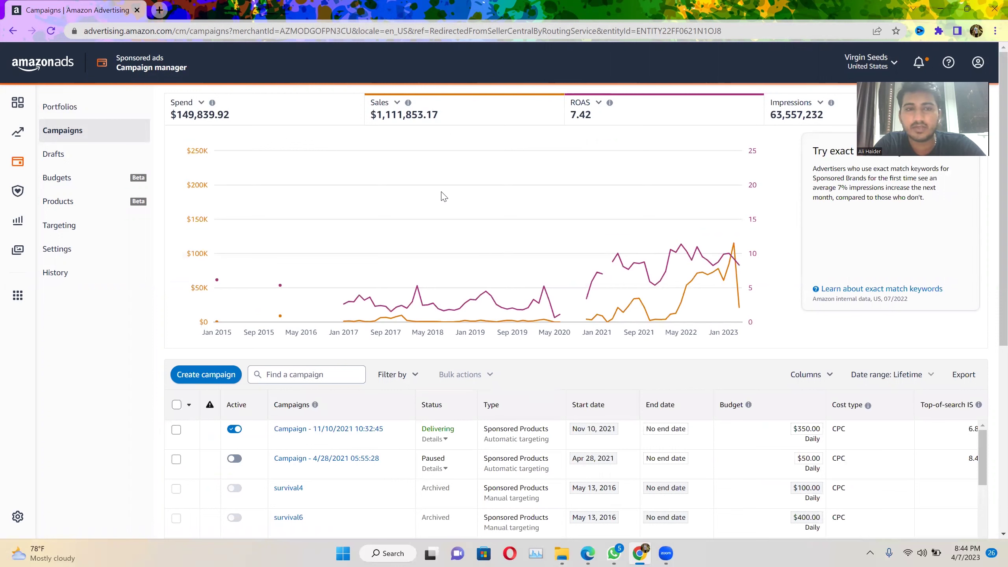
- Start creating a new campaign of the Sponsored Products type
click(215, 375)
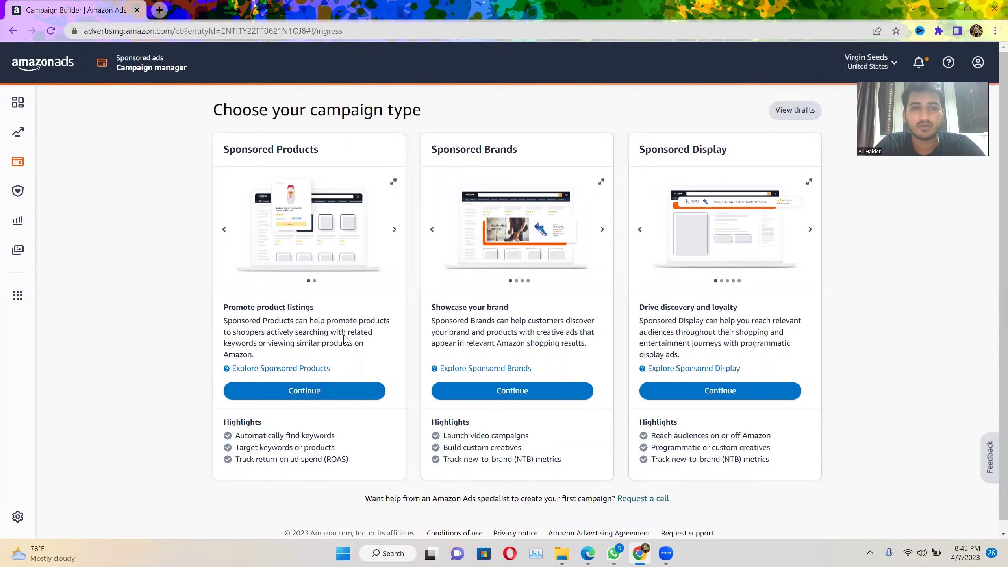
click(321, 400)
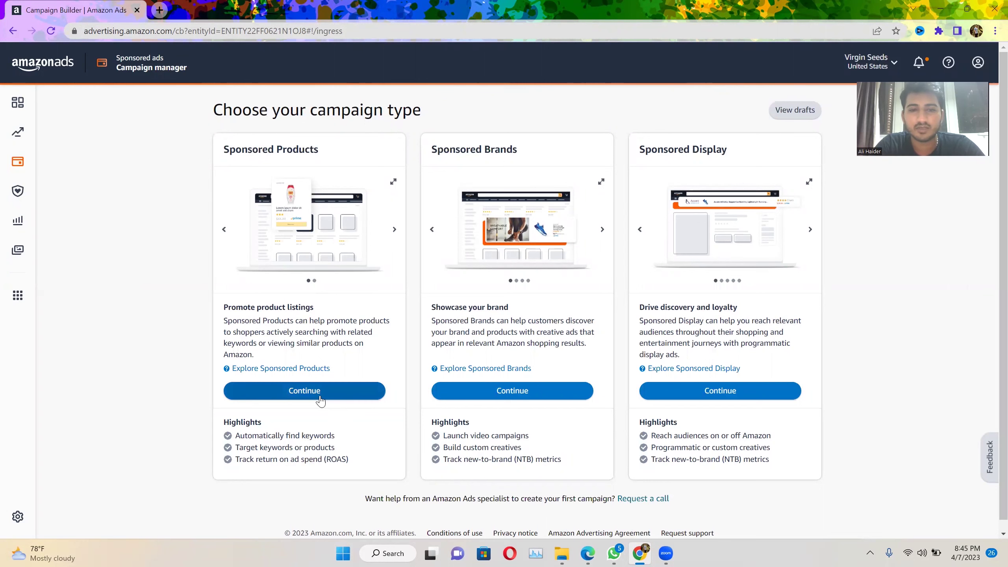
click(321, 400)
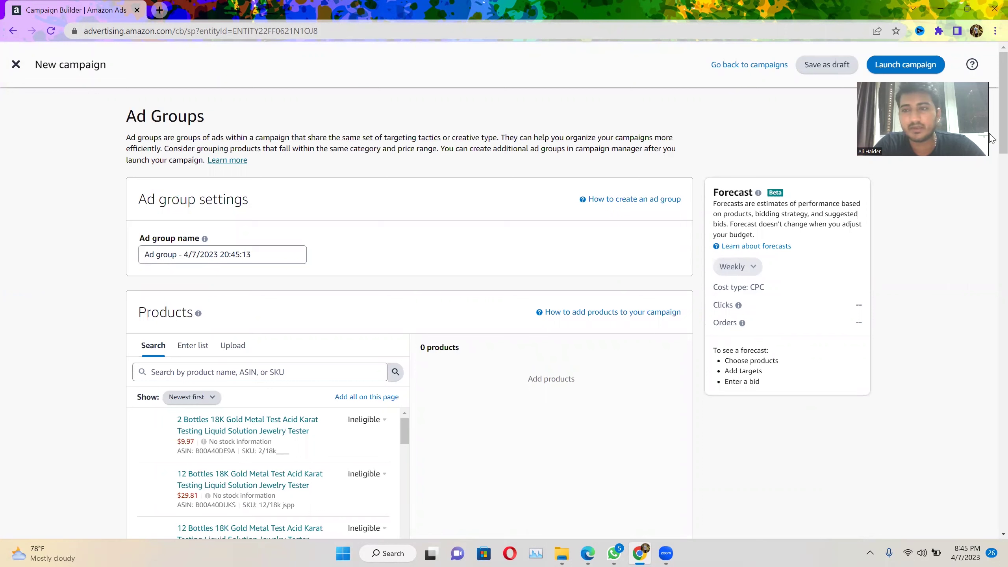
- Add the Metal Art Collection 1 oz American Buffalo copper bullion bar to the ad group's products
drag(990, 152, 992, 183)
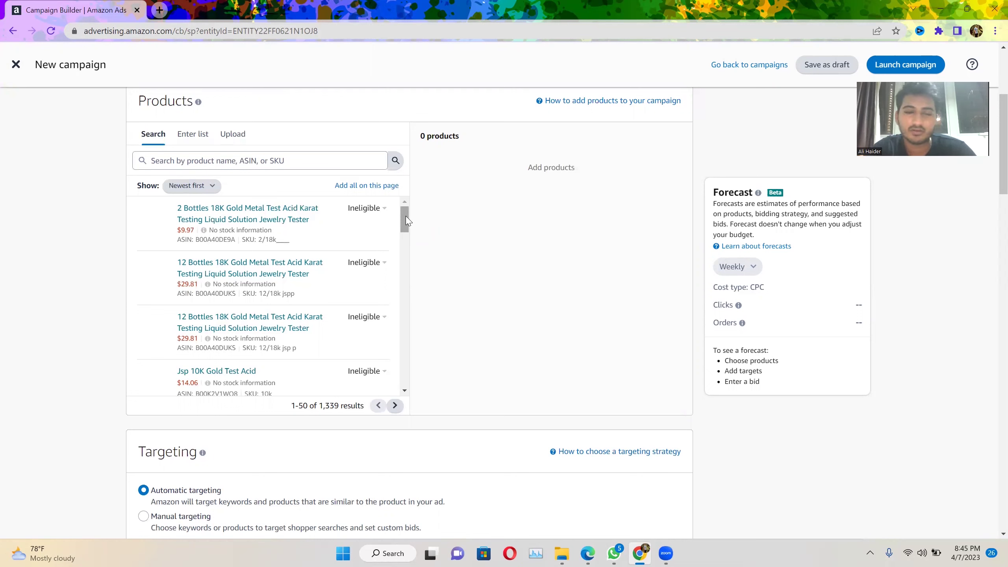
scroll(403, 278, down, 15)
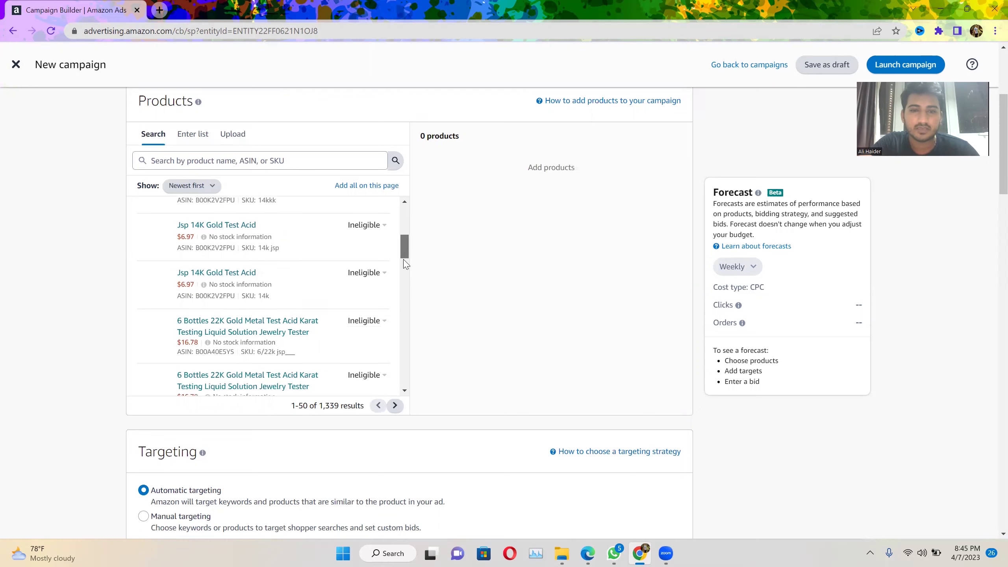
drag(401, 313, 402, 319)
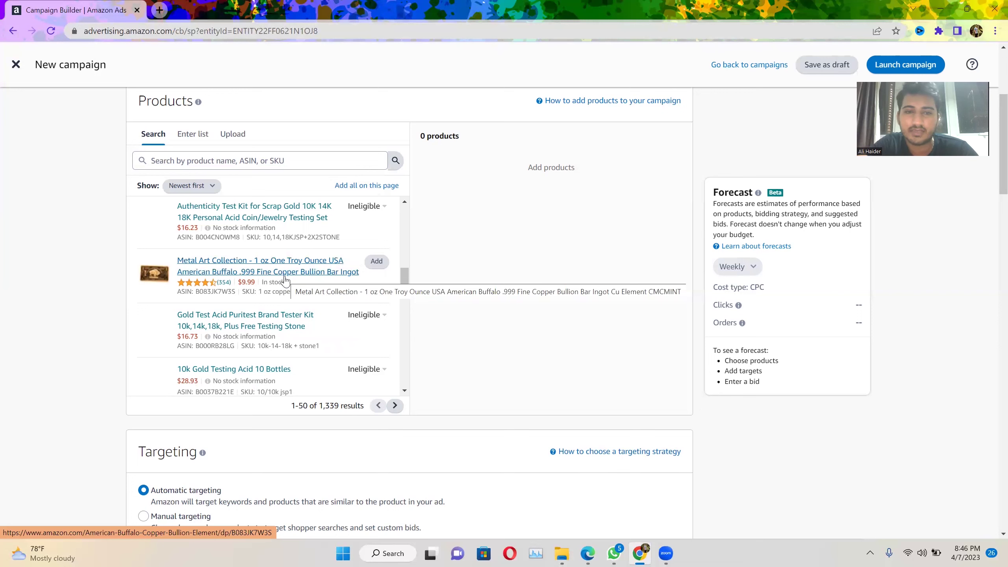
click(376, 261)
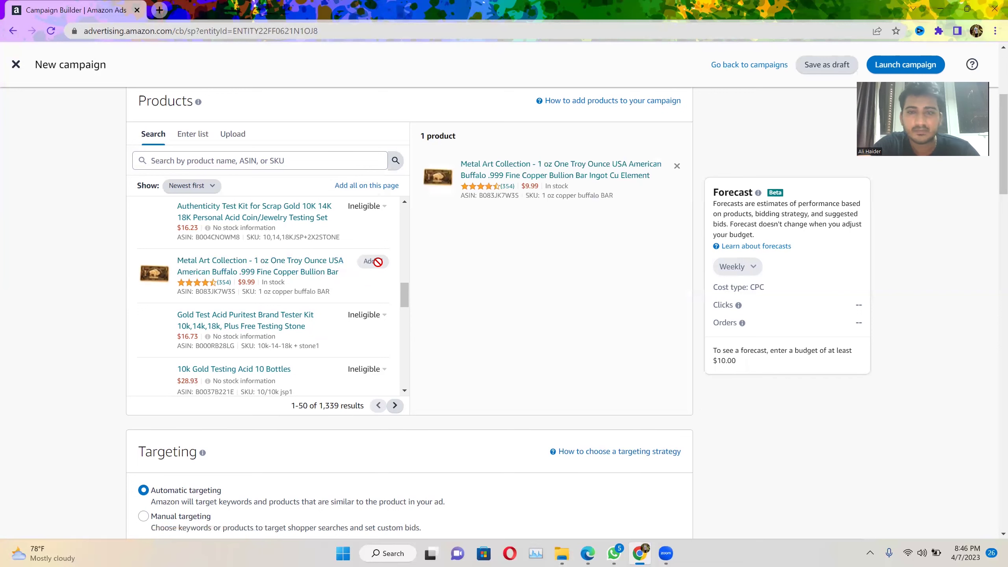
- Examine the campaign's targeting type, default bid, negative keyword, negative product and bidding strategy sections
drag(991, 175, 991, 219)
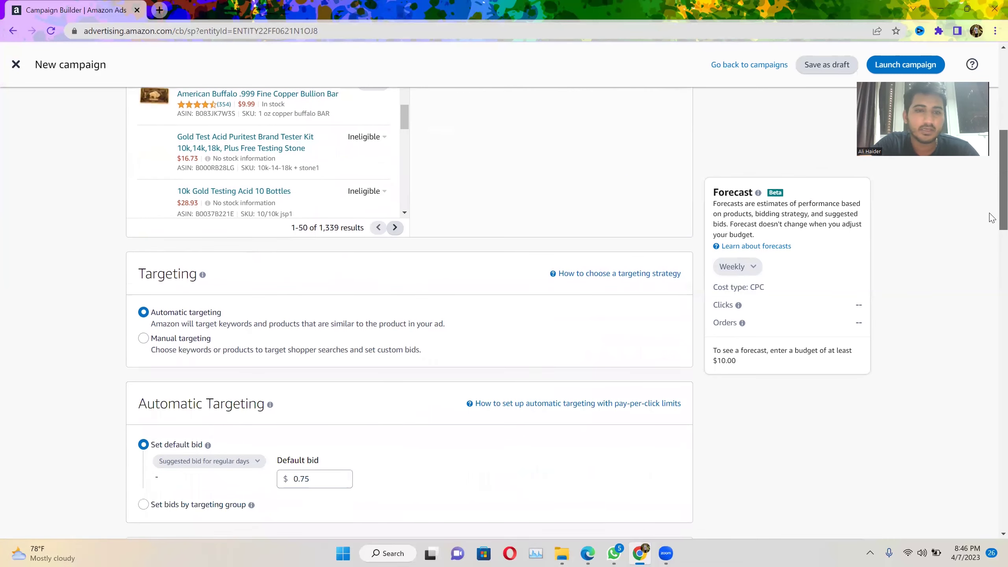
scroll(992, 218, down, 1)
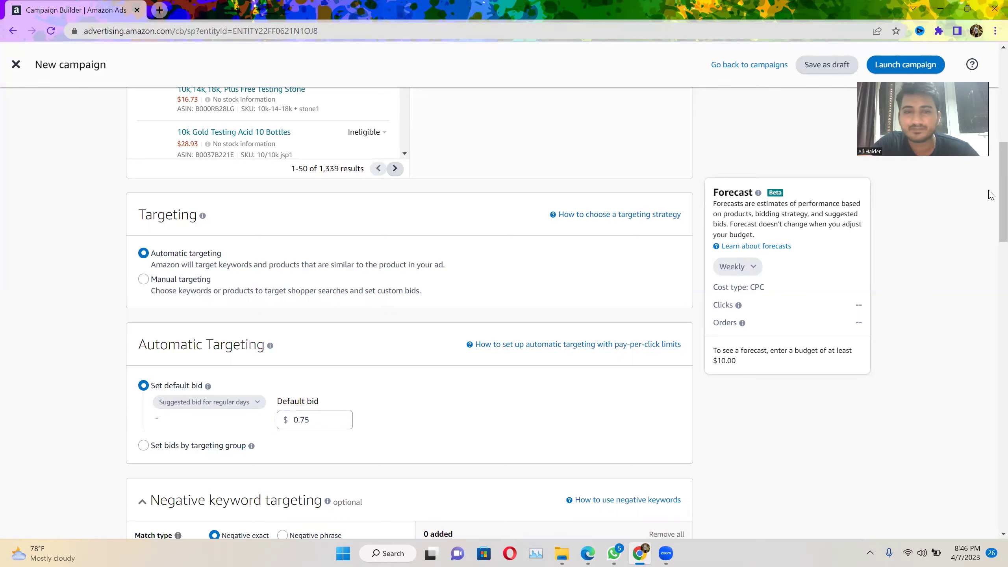
scroll(992, 221, down, 1)
scroll(992, 220, down, 5)
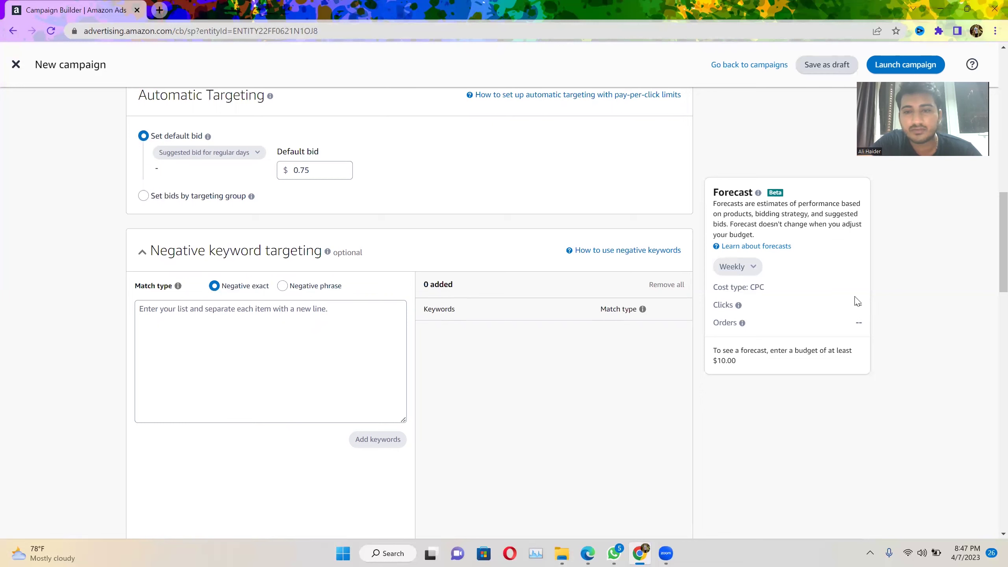
drag(990, 258, 990, 377)
scroll(991, 377, down, 1)
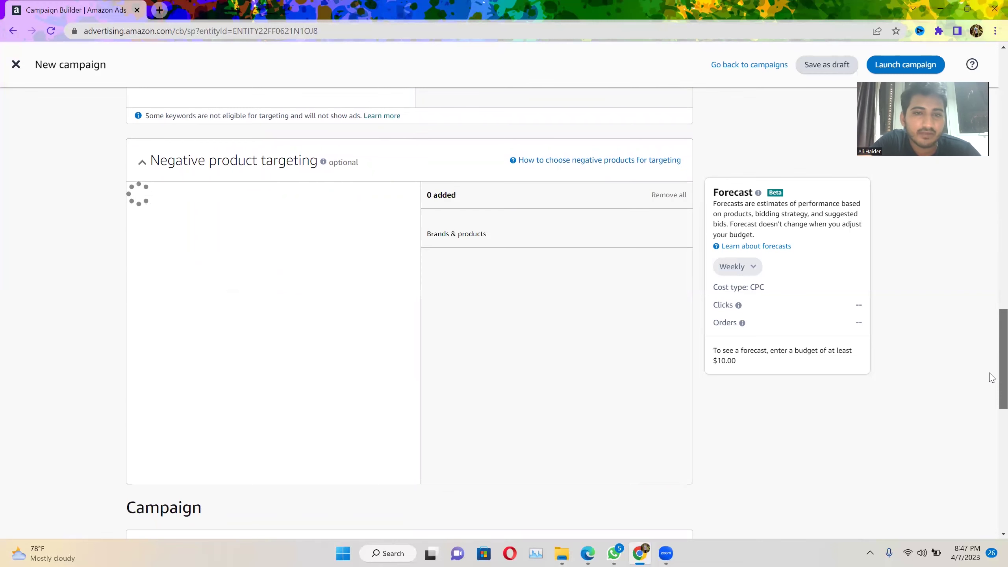
scroll(991, 376, down, 1)
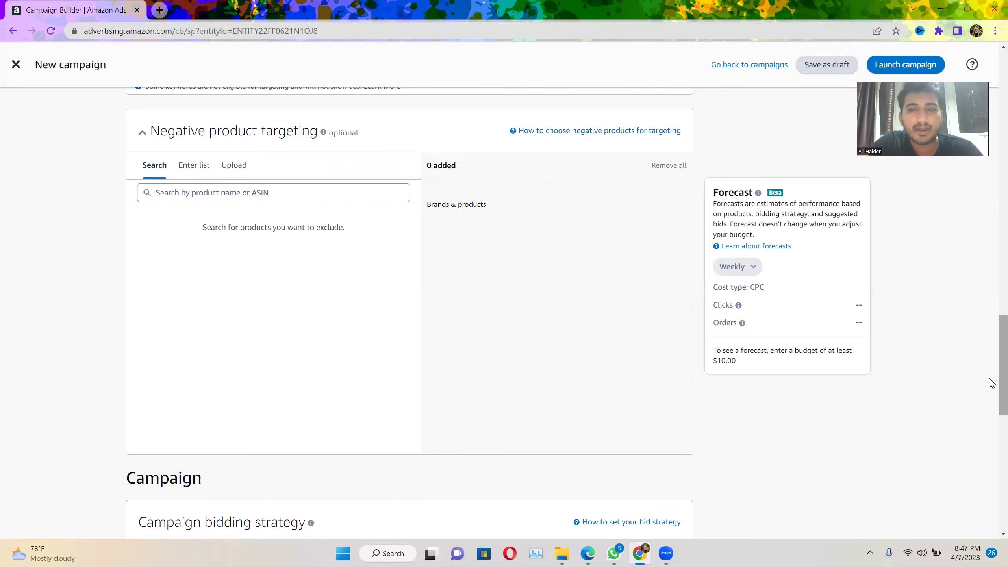
scroll(992, 397, down, 5)
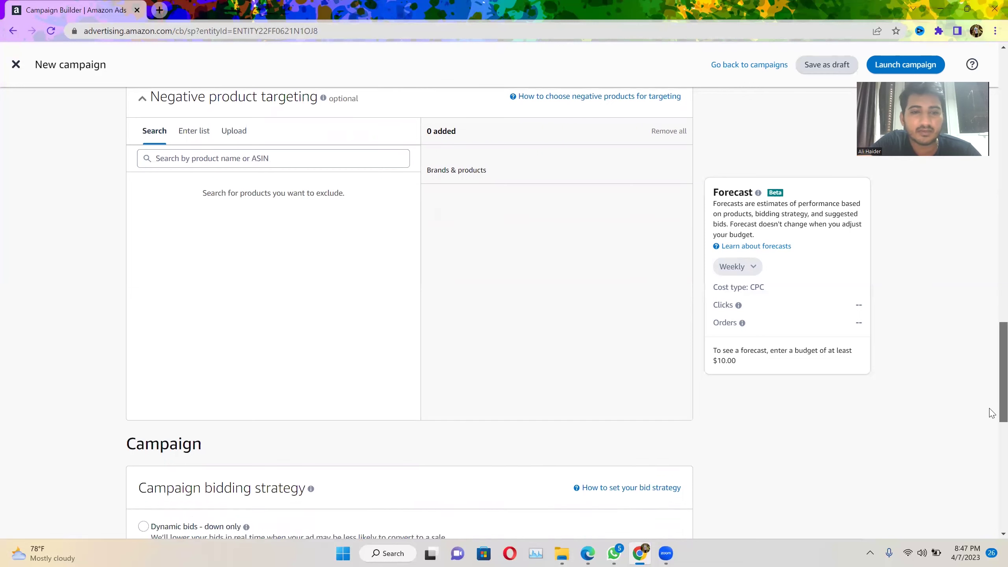
scroll(991, 452, down, 3)
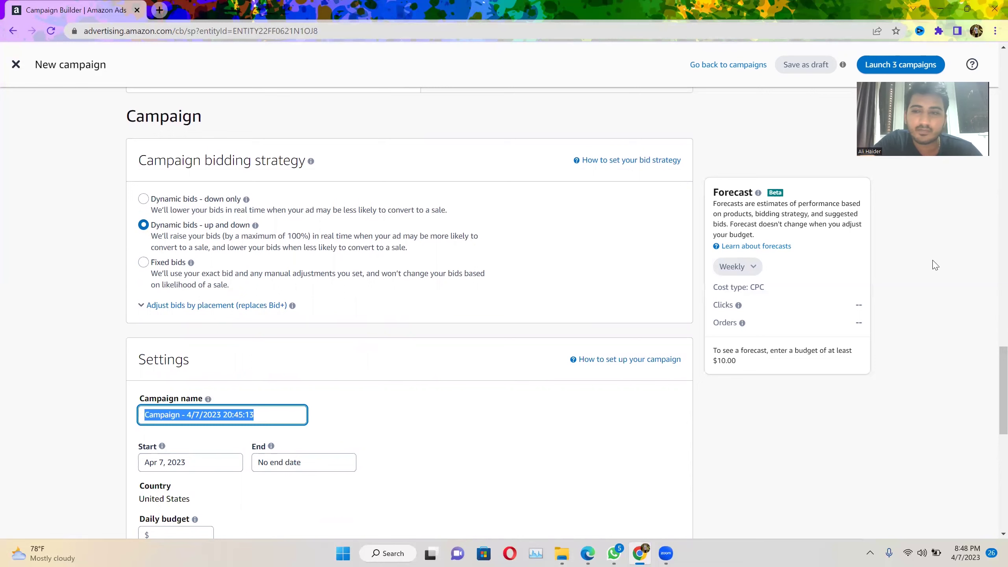
- Leave the campaign without an end date and set its daily budget to $100
drag(990, 384, 992, 419)
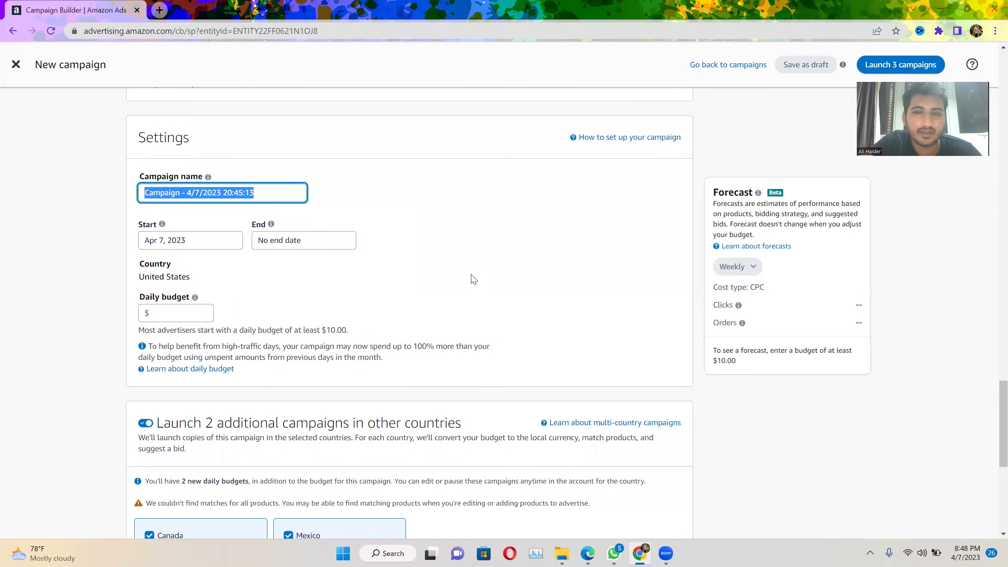
scroll(992, 422, down, 1)
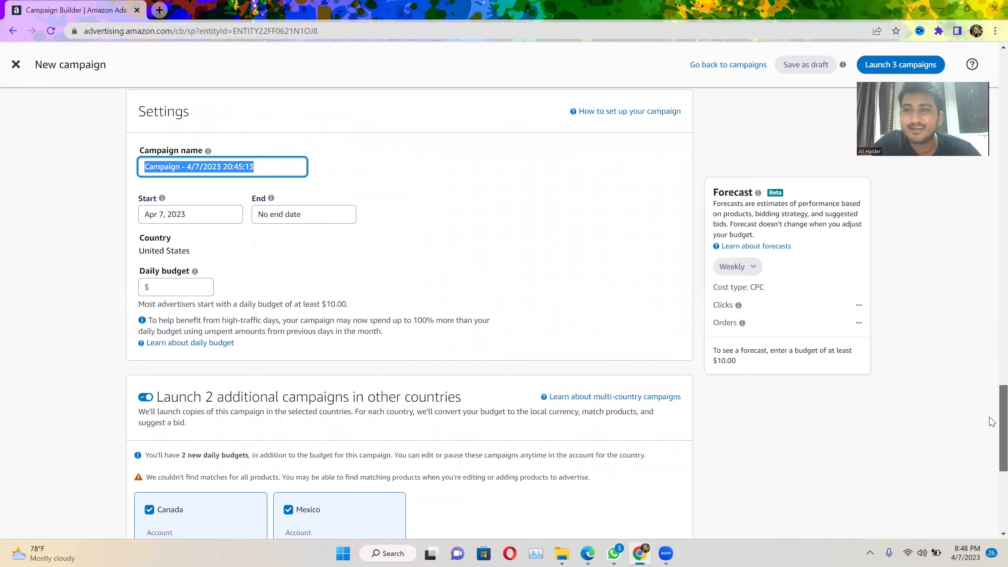
scroll(991, 422, down, 1)
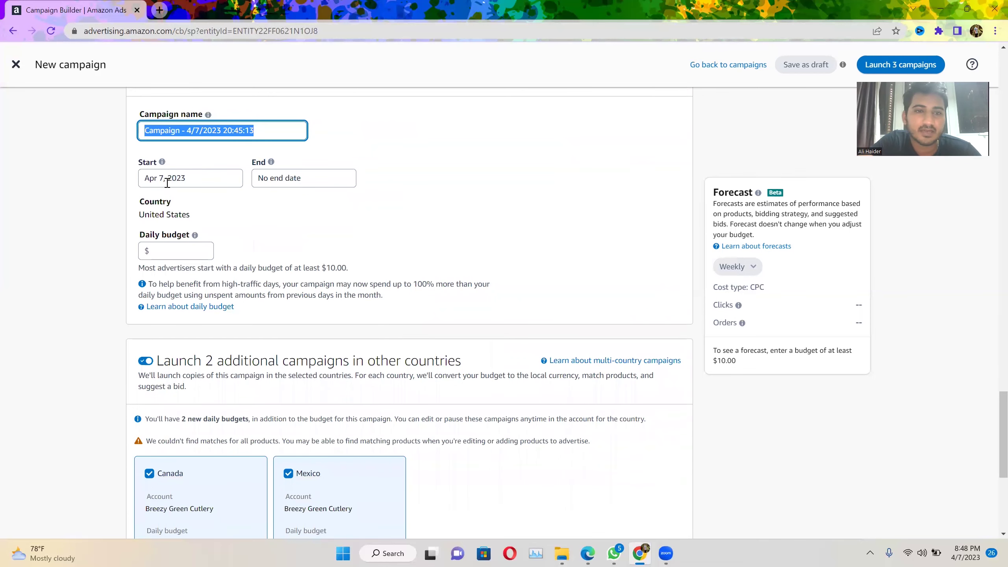
click(283, 179)
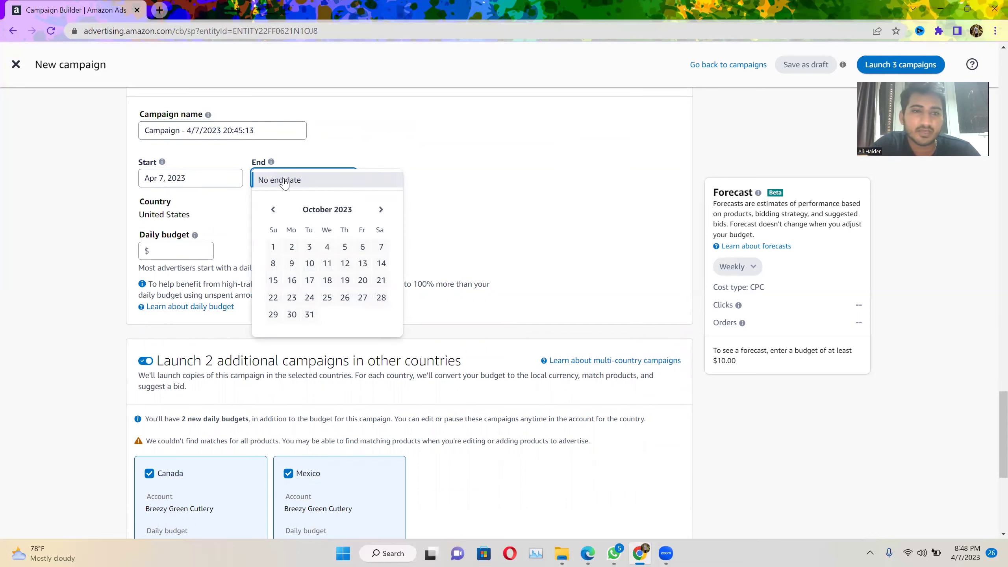
click(171, 253)
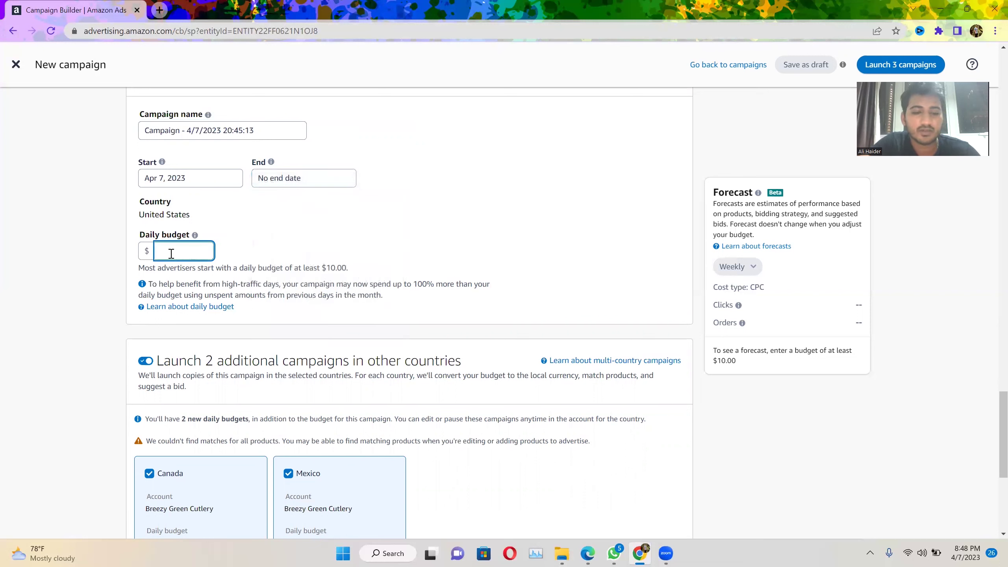
text(100)
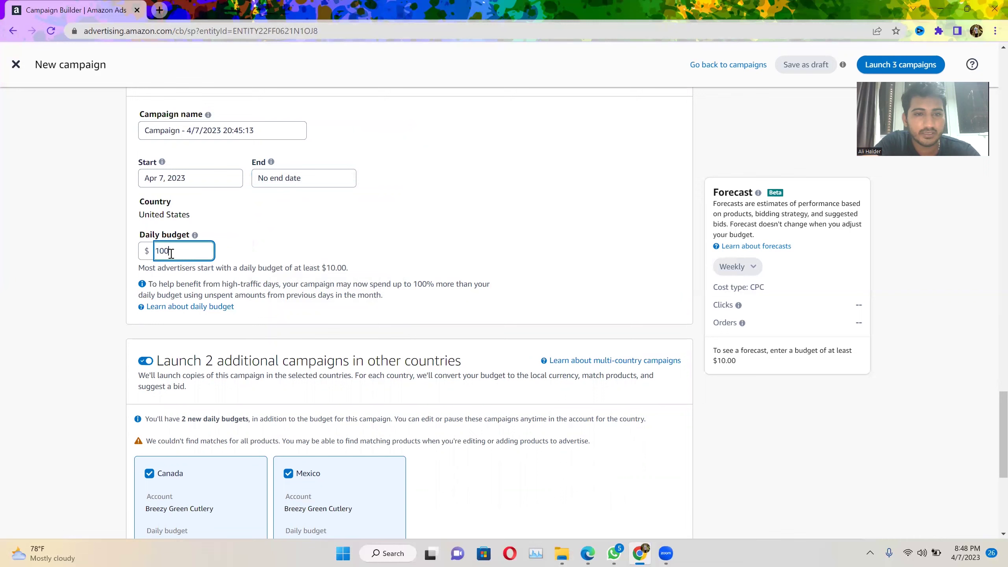
click(548, 229)
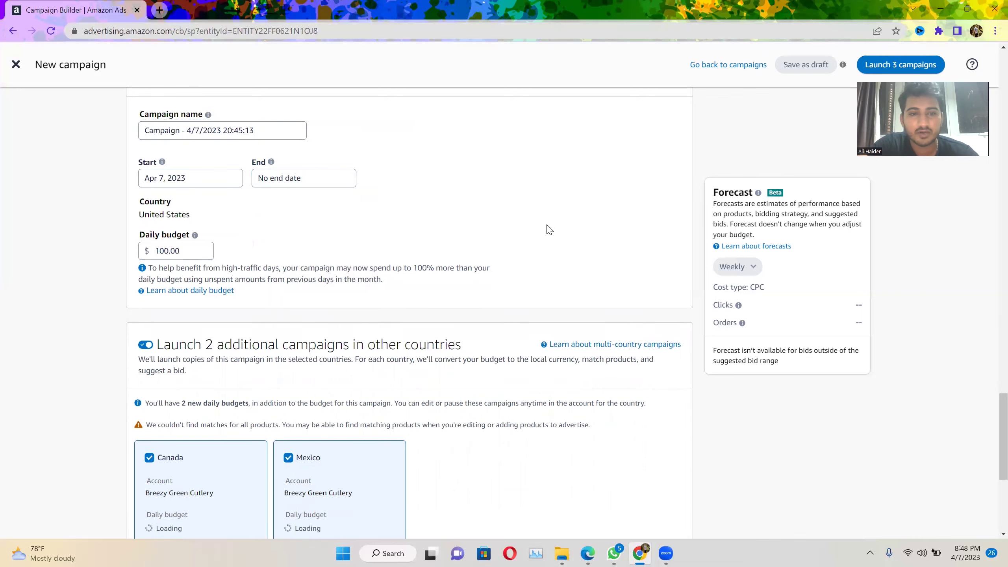
- Exclude Canada and Mexico from the additional campaigns in other countries
scroll(991, 432, down, 1)
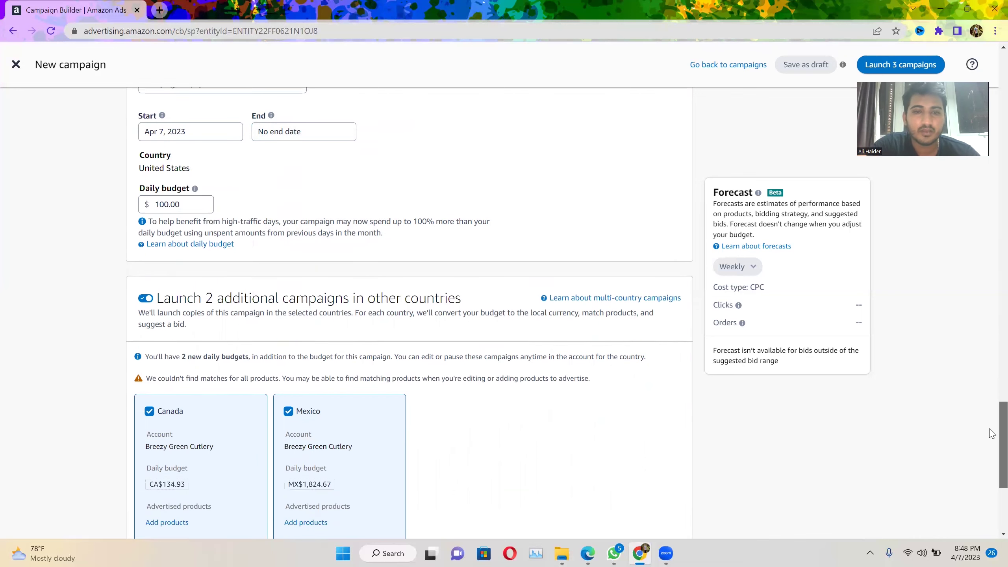
scroll(990, 432, down, 4)
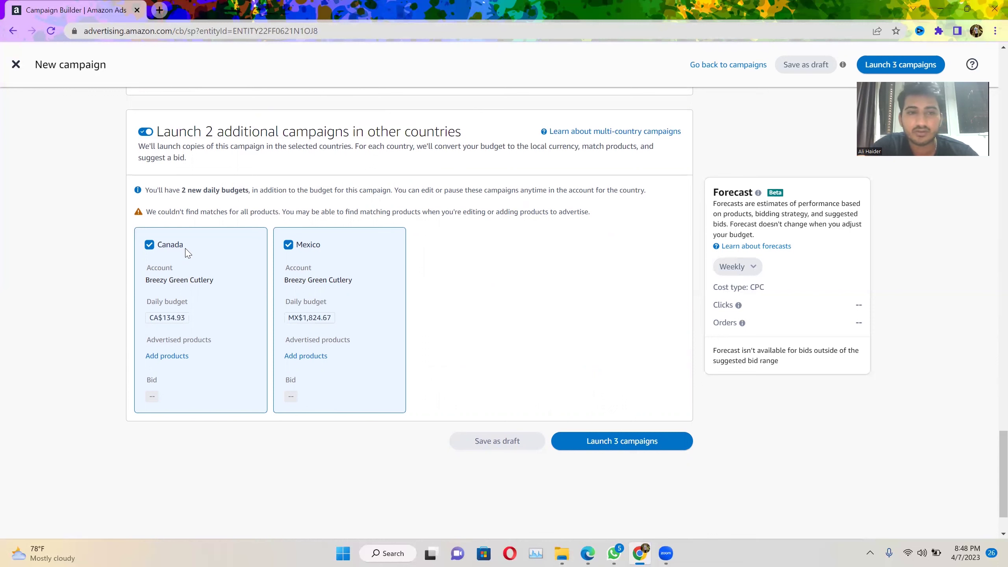
click(150, 245)
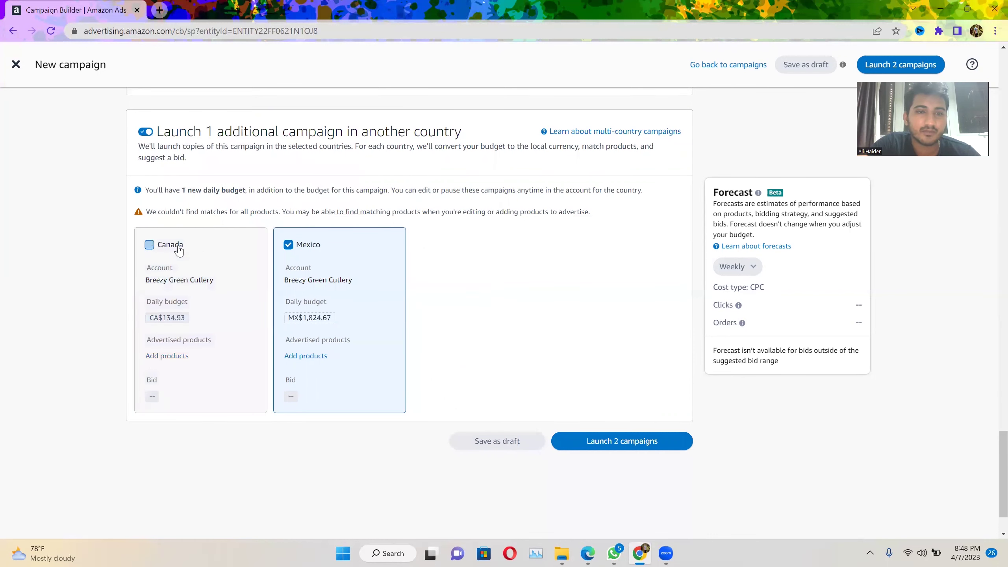
click(289, 245)
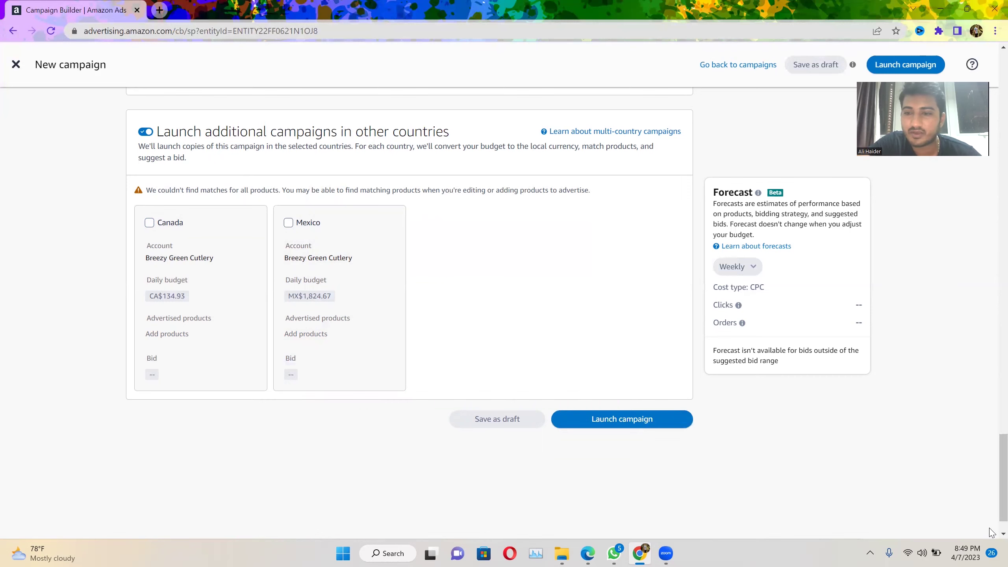
scroll(989, 418, up, 20)
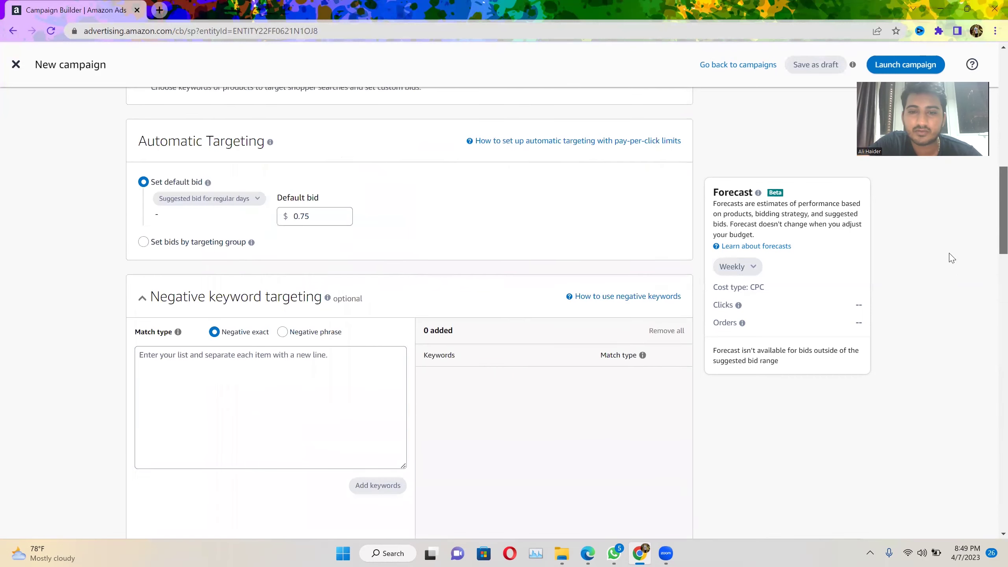